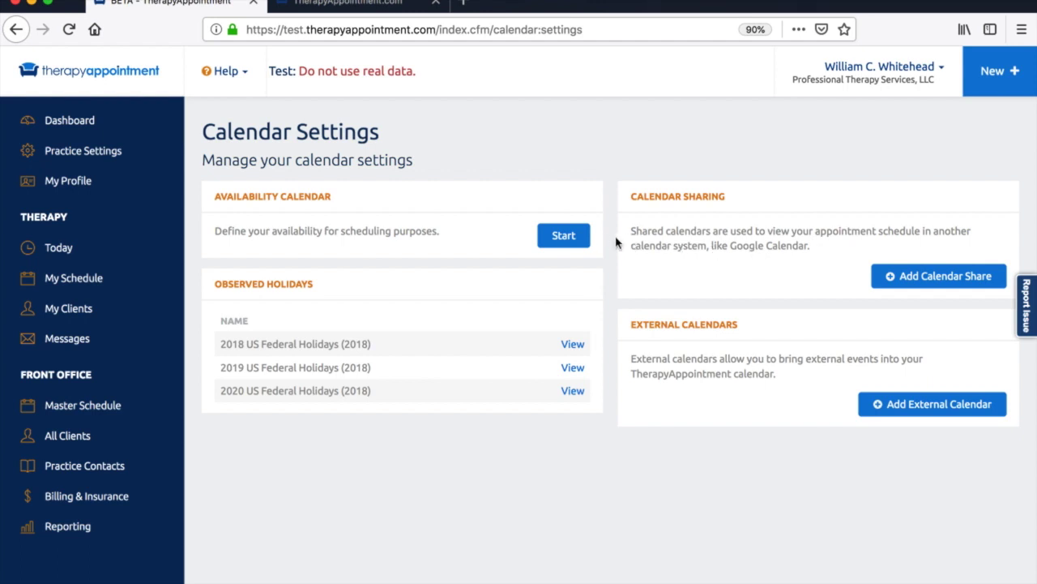
# - Create availability slots at the Main Office for Monday through Thursday, 8:00am to 5:00pm, with patients allowed to schedule online
pyautogui.click(561, 240)
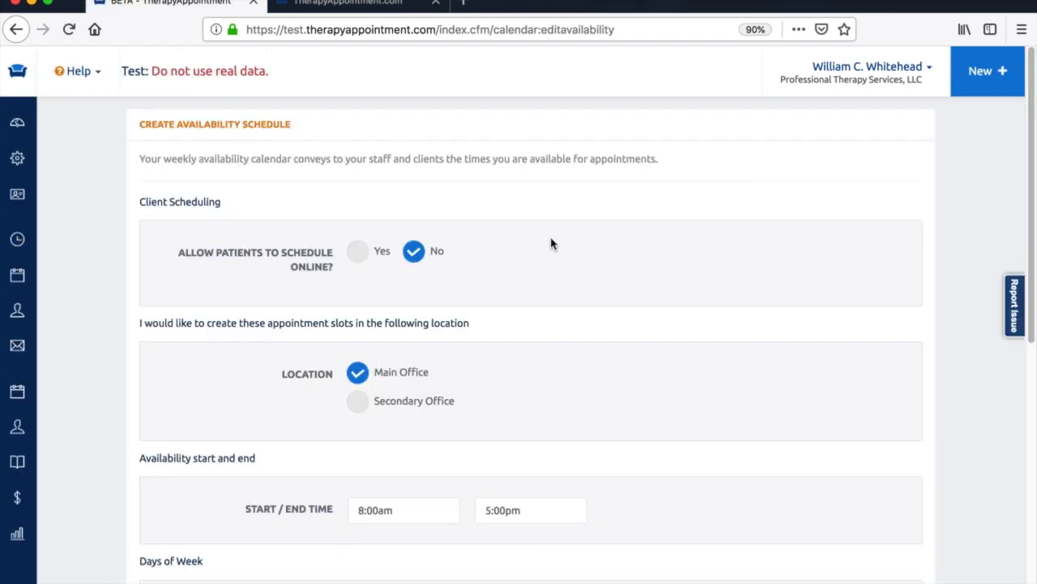
pyautogui.click(365, 257)
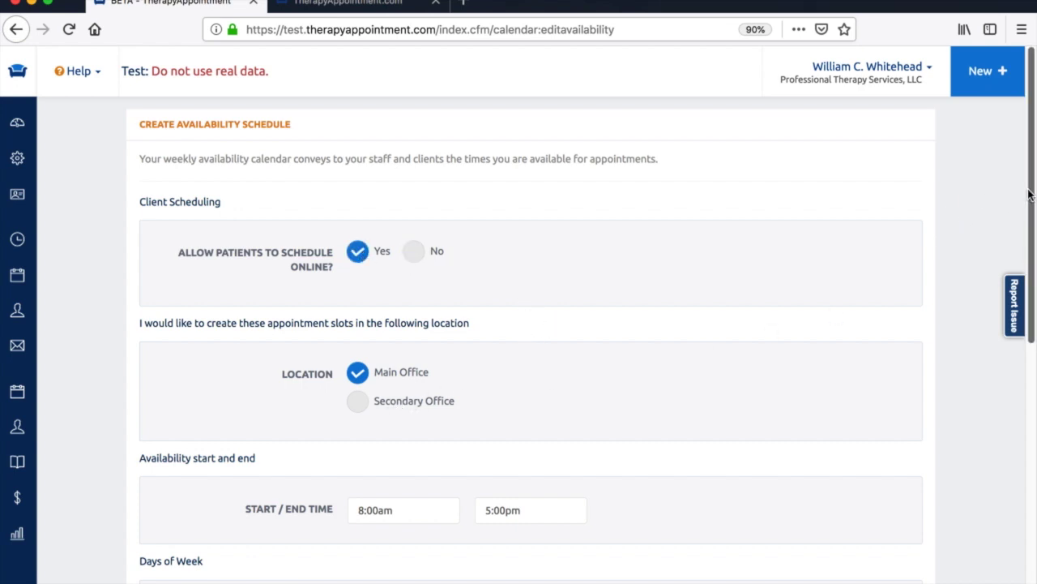
pyautogui.scroll(-1, 1023, 208)
pyautogui.scroll(-5, 1023, 208)
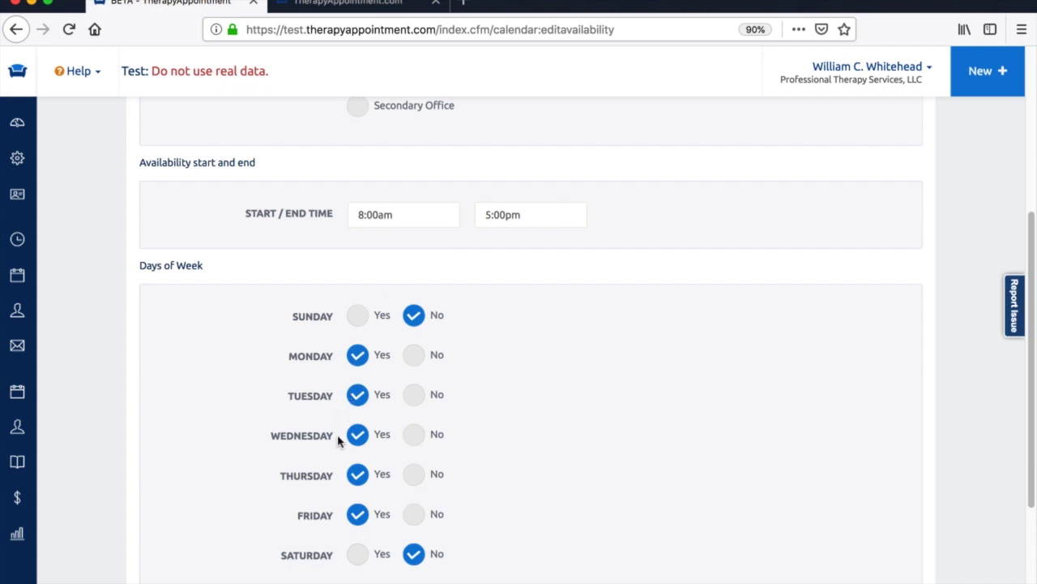
pyautogui.click(418, 520)
pyautogui.moveTo(1032, 320); pyautogui.dragTo(1008, 452)
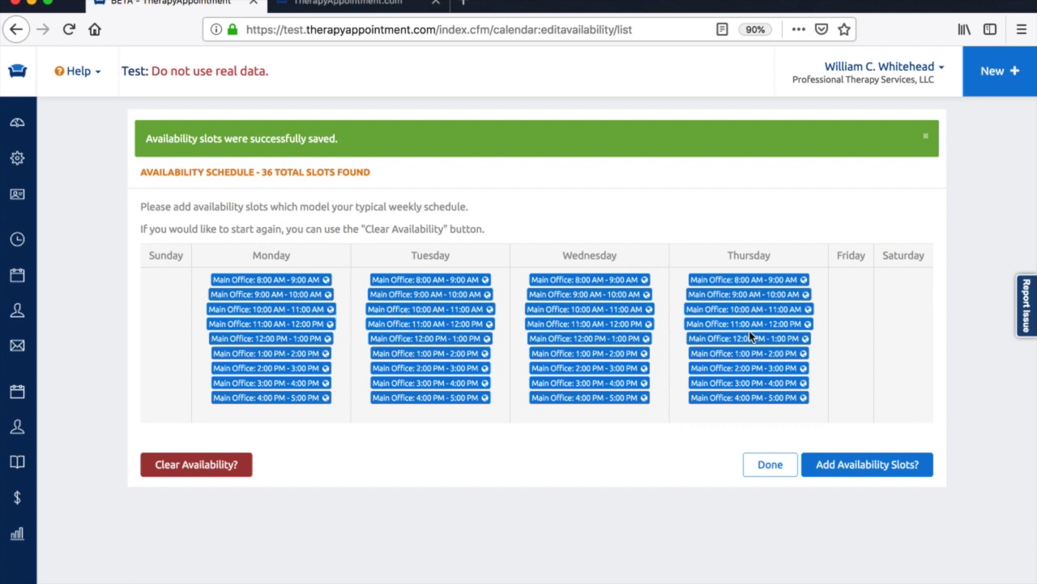
# - Add 8:00am to 5:00pm availability slots at the Secondary Office on Friday only, allow patients to schedule online, and finish the availability setup
pyautogui.click(849, 473)
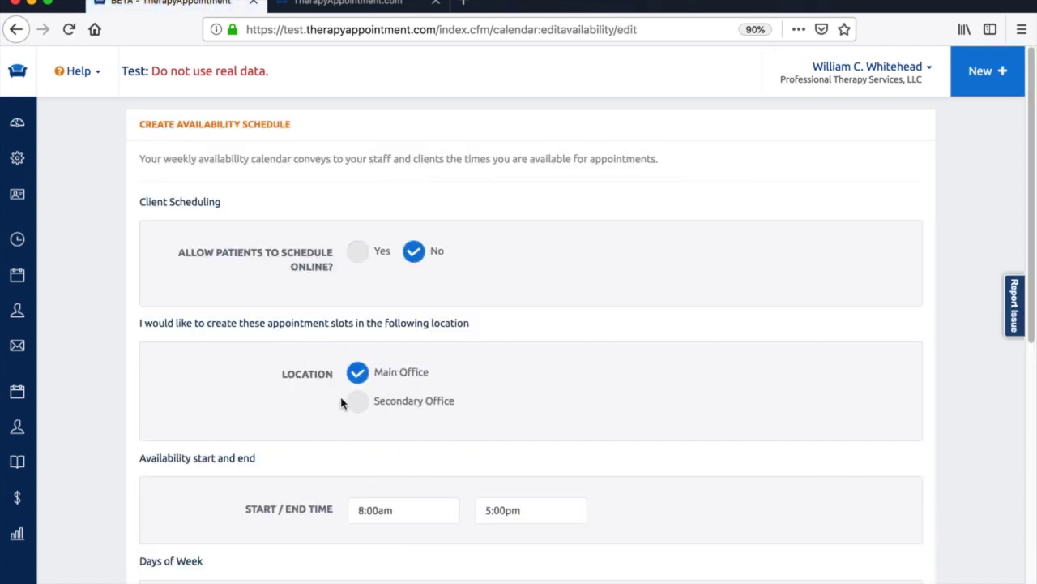
pyautogui.click(361, 254)
pyautogui.click(357, 401)
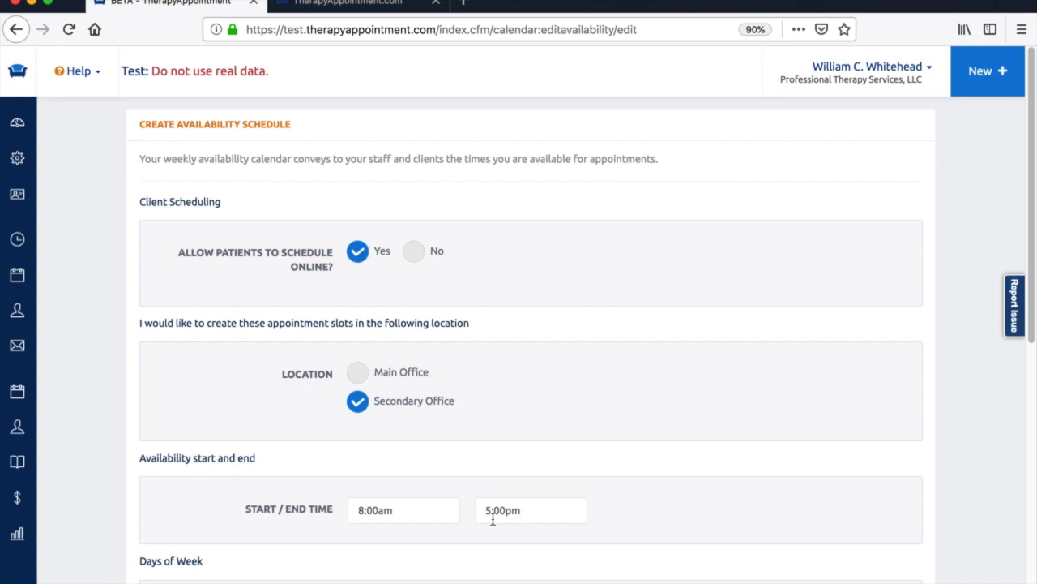
pyautogui.moveTo(1031, 324); pyautogui.dragTo(1026, 505)
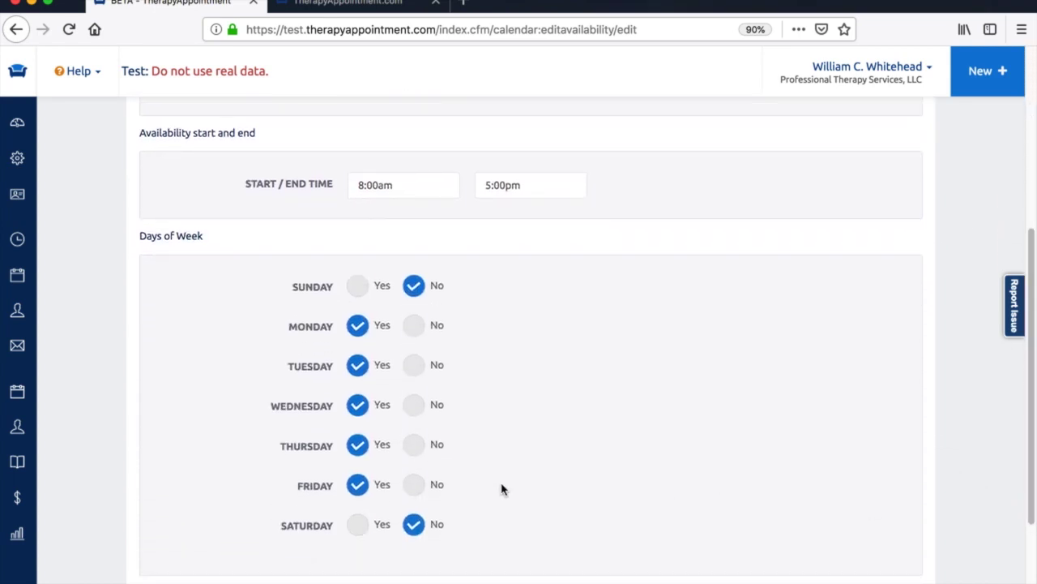
pyautogui.click(412, 444)
pyautogui.click(416, 405)
pyautogui.click(419, 370)
pyautogui.click(416, 327)
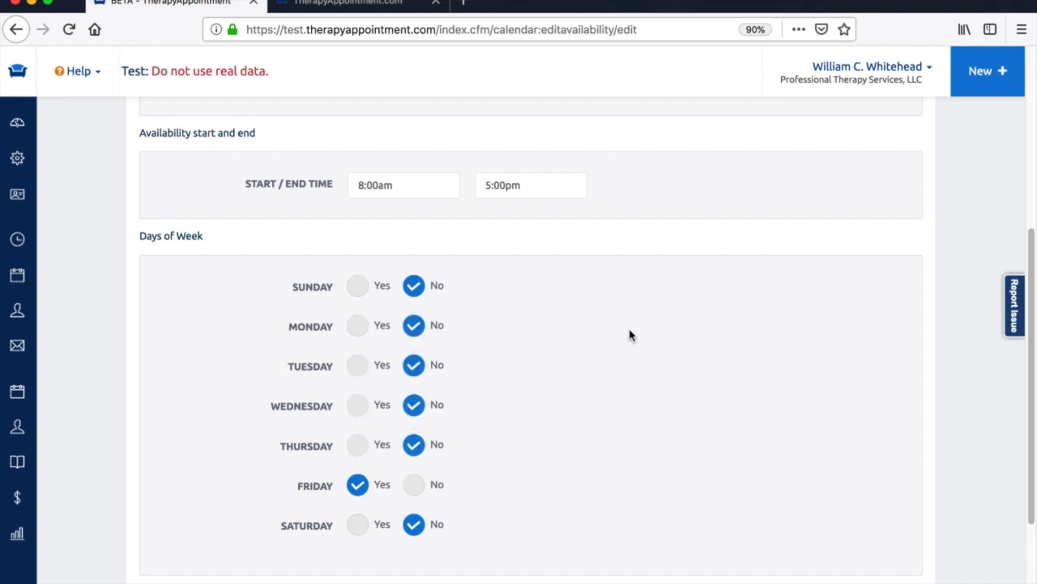
pyautogui.scroll(-3, 1034, 356)
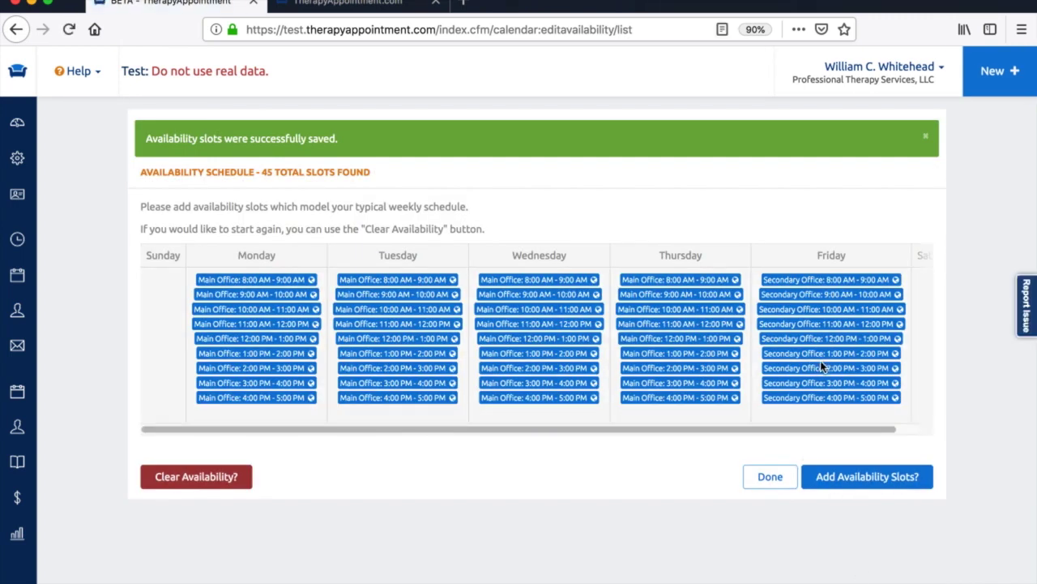
pyautogui.click(770, 477)
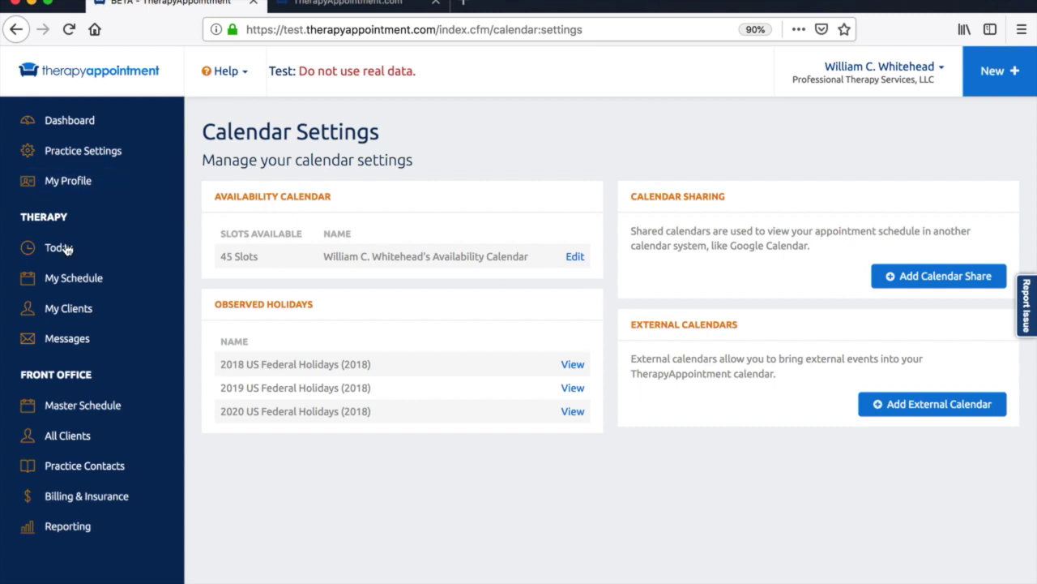
# - In the therapist's own schedule, book a client appointment on Monday, December 10, 2018 at 7:00 am
pyautogui.click(79, 277)
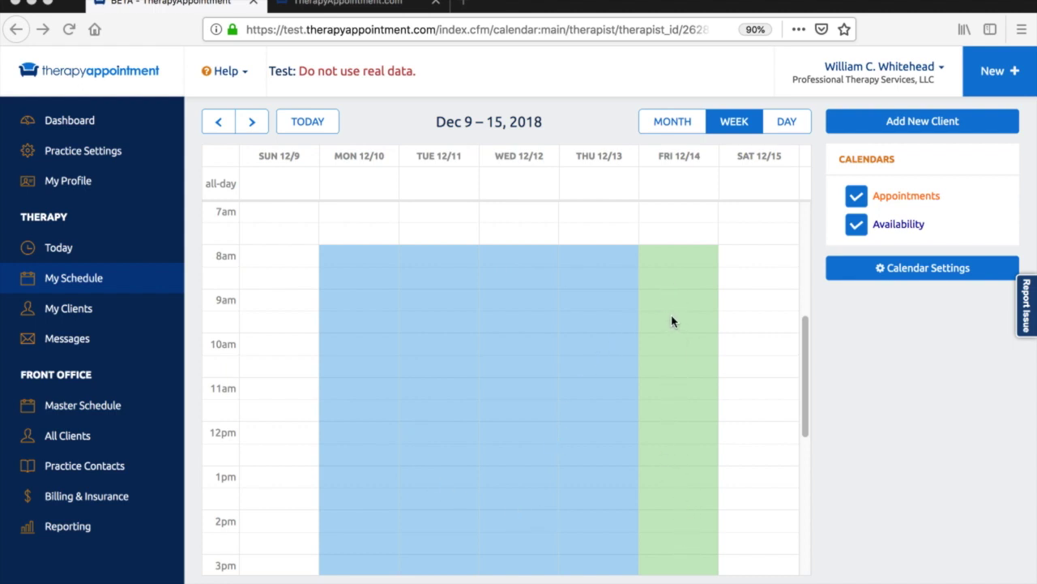
pyautogui.click(361, 213)
pyautogui.write('d')
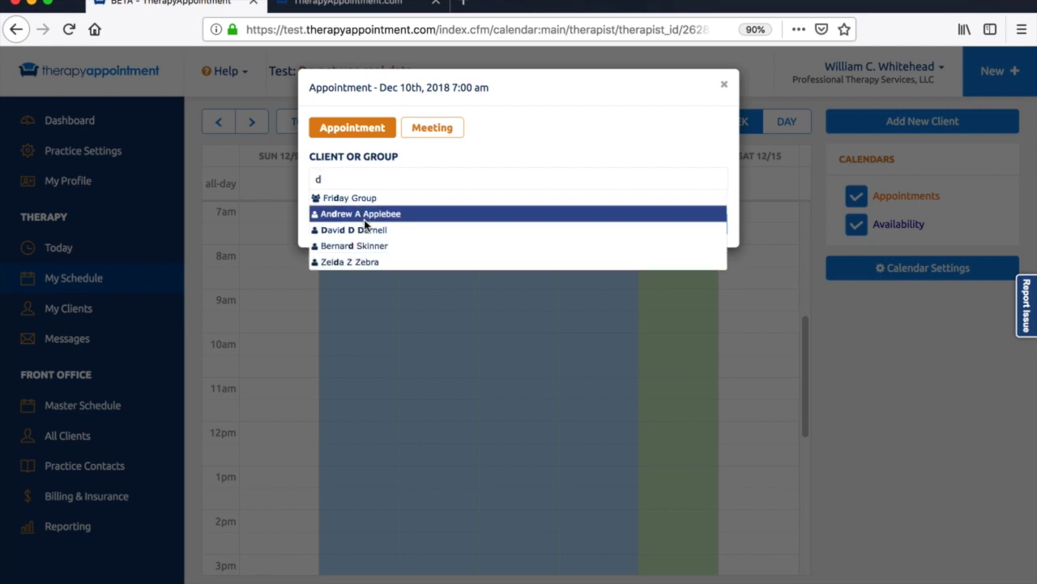
pyautogui.click(366, 229)
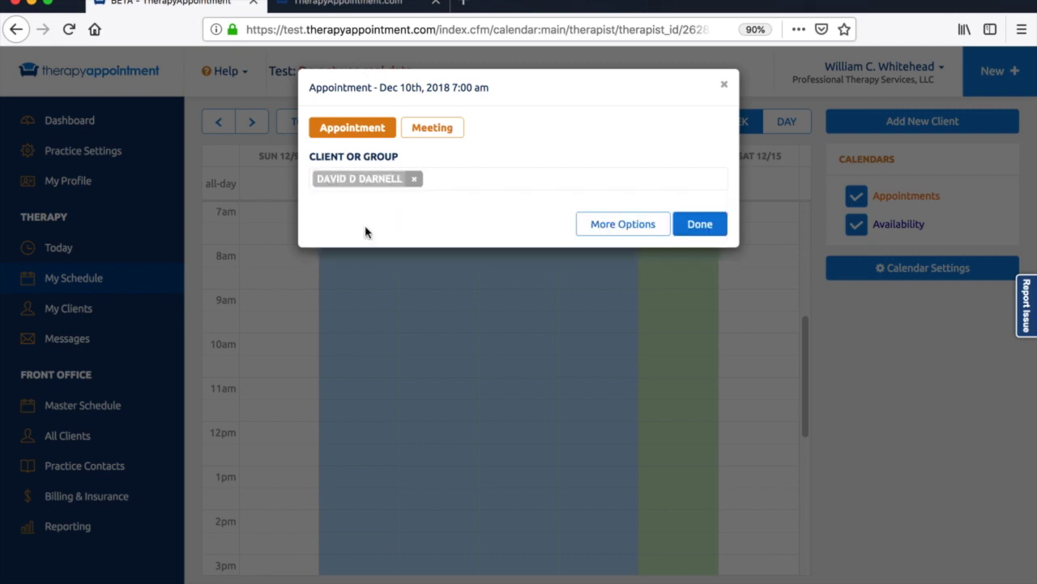
pyautogui.click(700, 224)
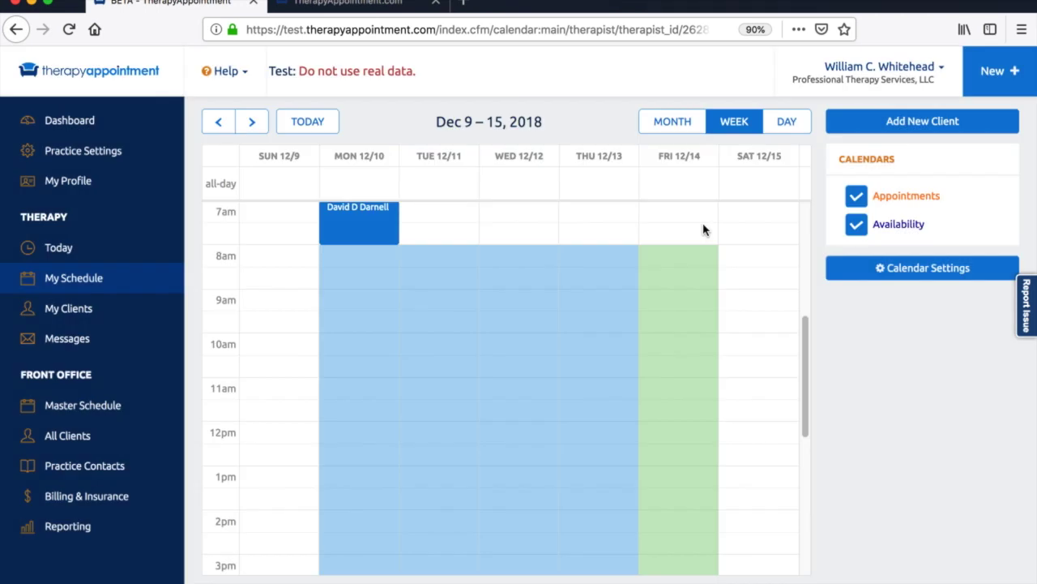
# - Start a meeting named Lunch on December 10, 2018 at 12:00 pm and open its full set of options
pyautogui.click(343, 434)
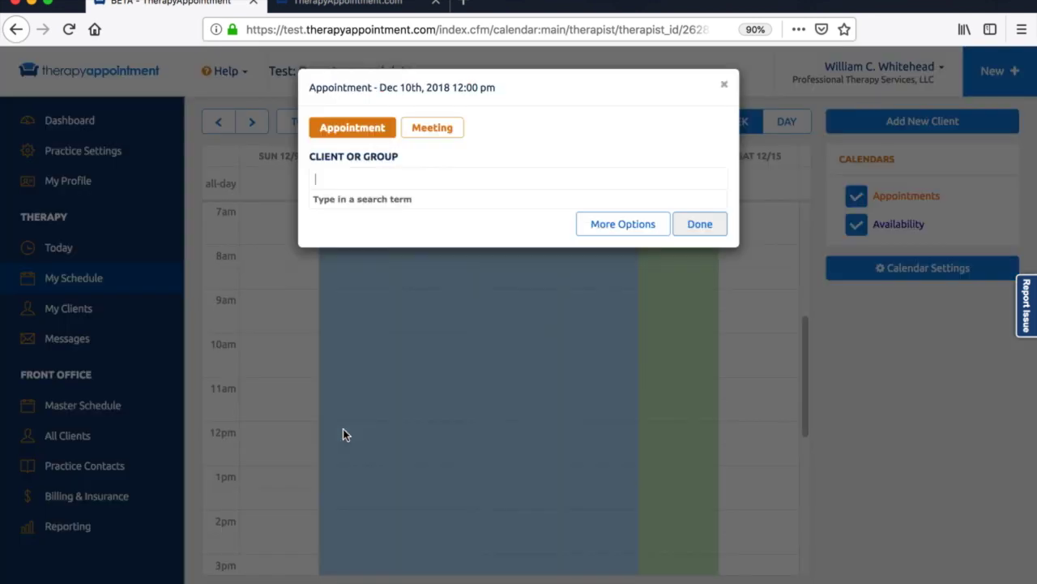
pyautogui.click(442, 132)
pyautogui.click(407, 189)
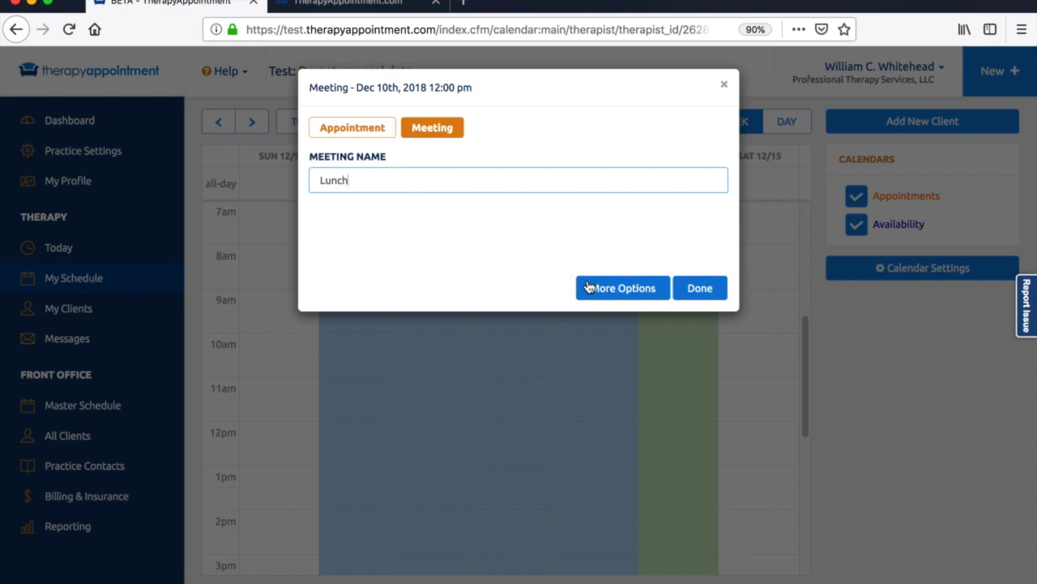
pyautogui.click(612, 290)
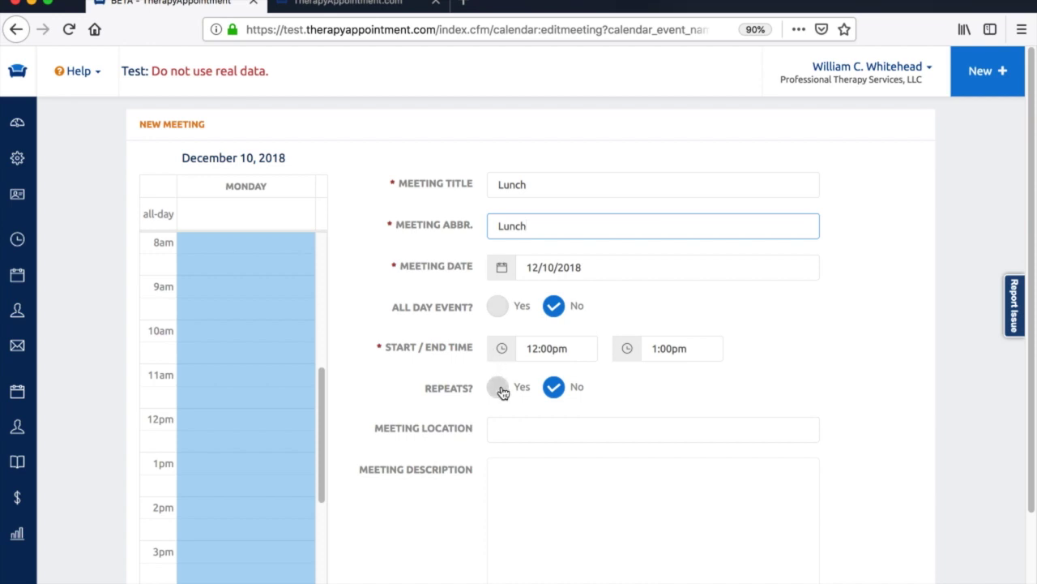
# - Make the Lunch meeting repeat every 1 day, ending on 12/31/2020, and save it
pyautogui.click(500, 388)
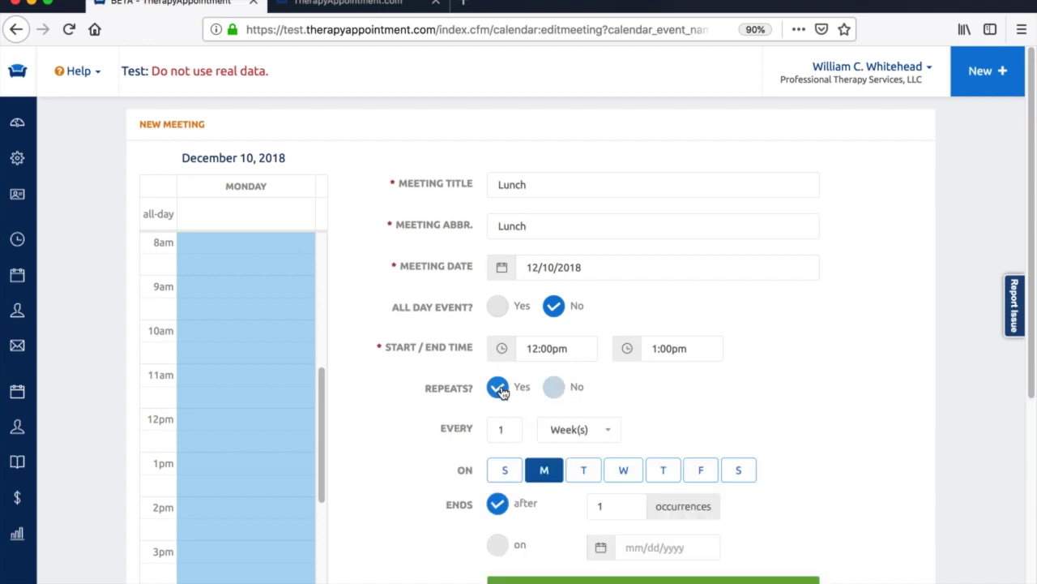
pyautogui.click(609, 431)
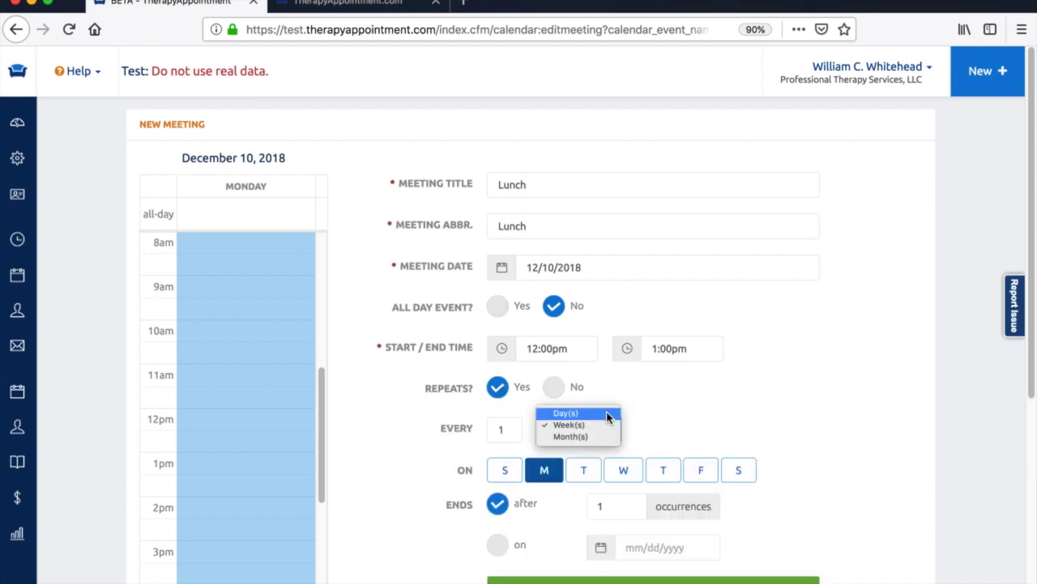
pyautogui.click(607, 415)
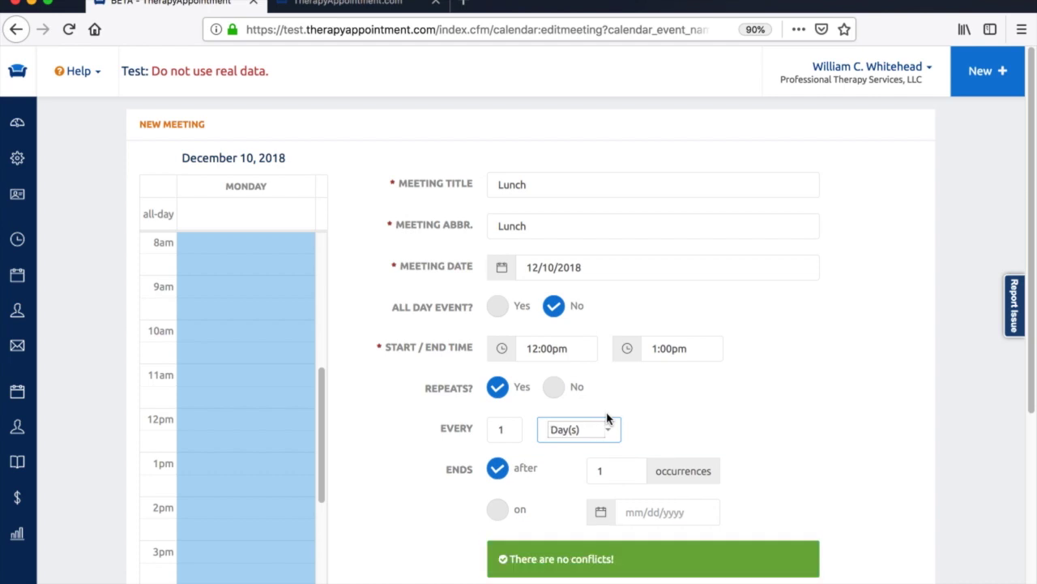
pyautogui.click(498, 510)
pyautogui.moveTo(685, 512); pyautogui.dragTo(642, 521)
pyautogui.write('31/2020')
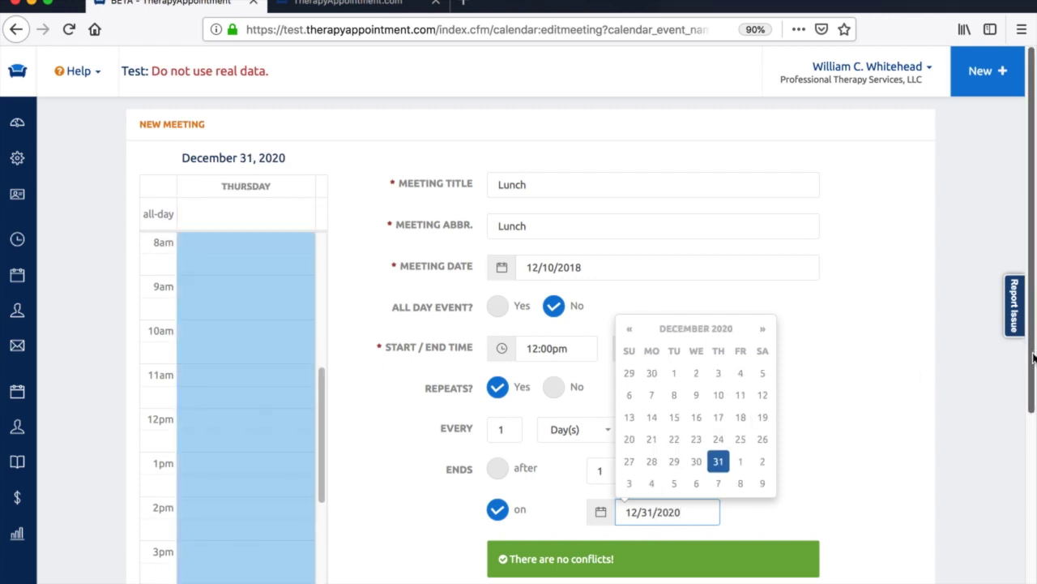
pyautogui.scroll(-1, 1033, 405)
pyautogui.scroll(-5, 1033, 405)
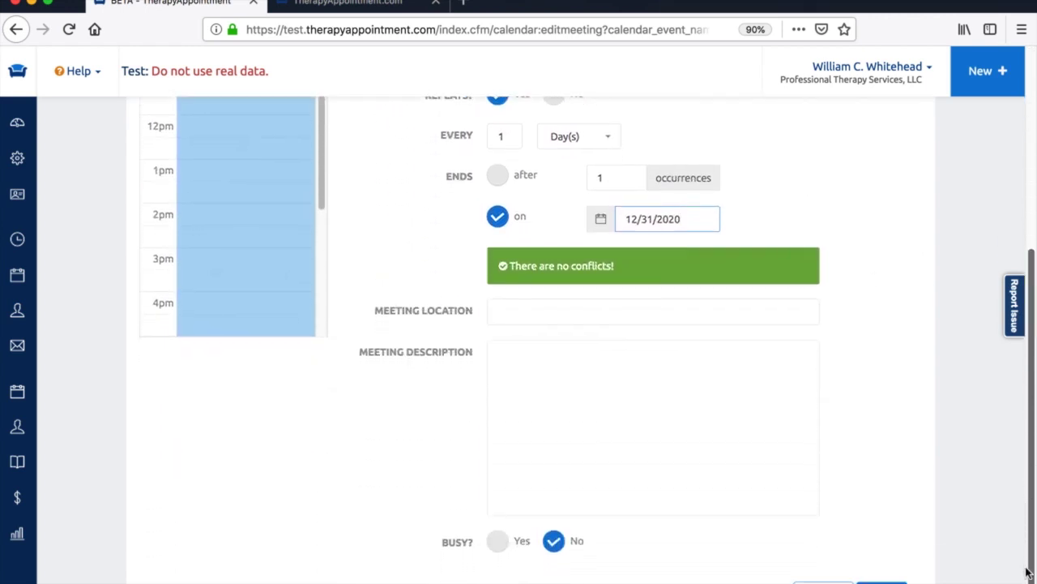
pyautogui.click(901, 580)
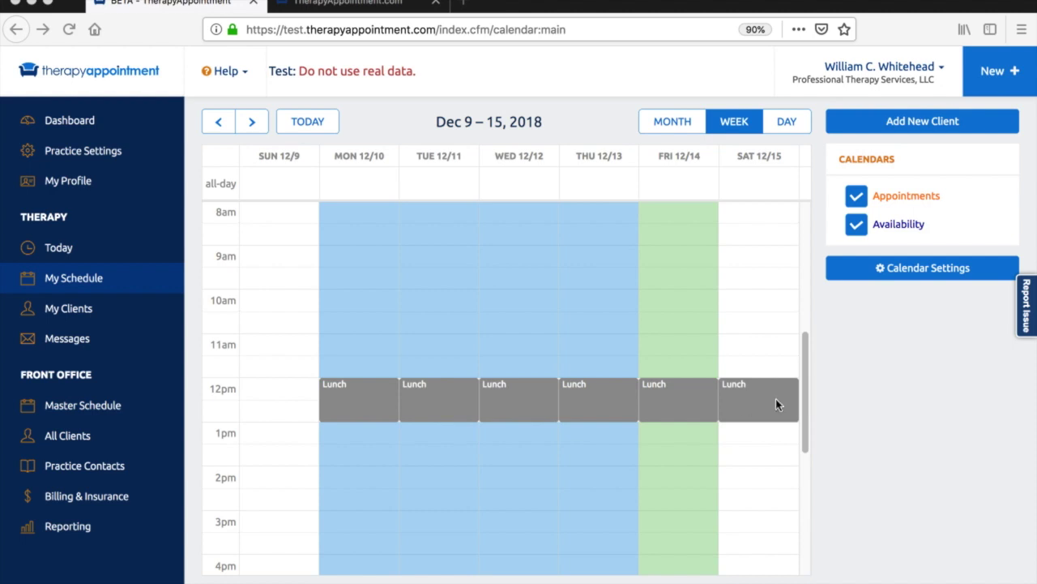
# - Hide the appointments on the weekly schedule, leaving only the availability calendar displayed
pyautogui.click(859, 199)
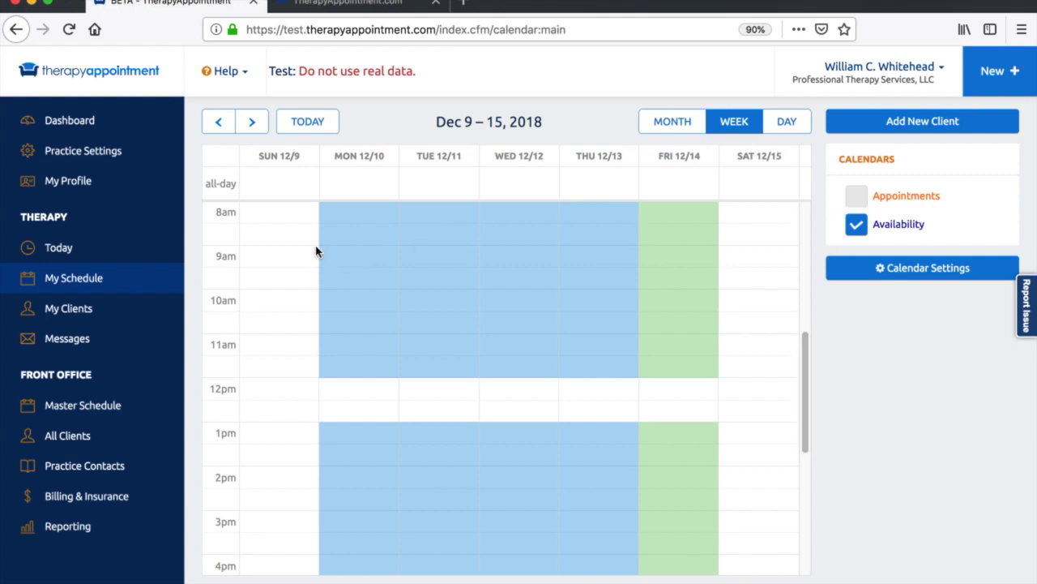
# - Enable the client portal in the therapist's profile with its options, including online scheduling, set to Yes, and save the settings
pyautogui.click(84, 186)
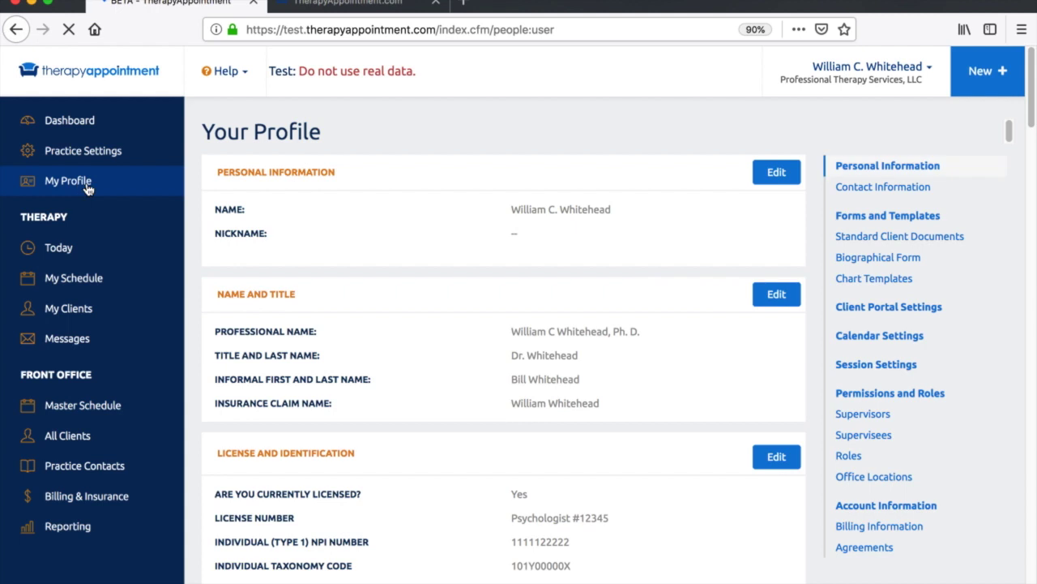
pyautogui.click(889, 309)
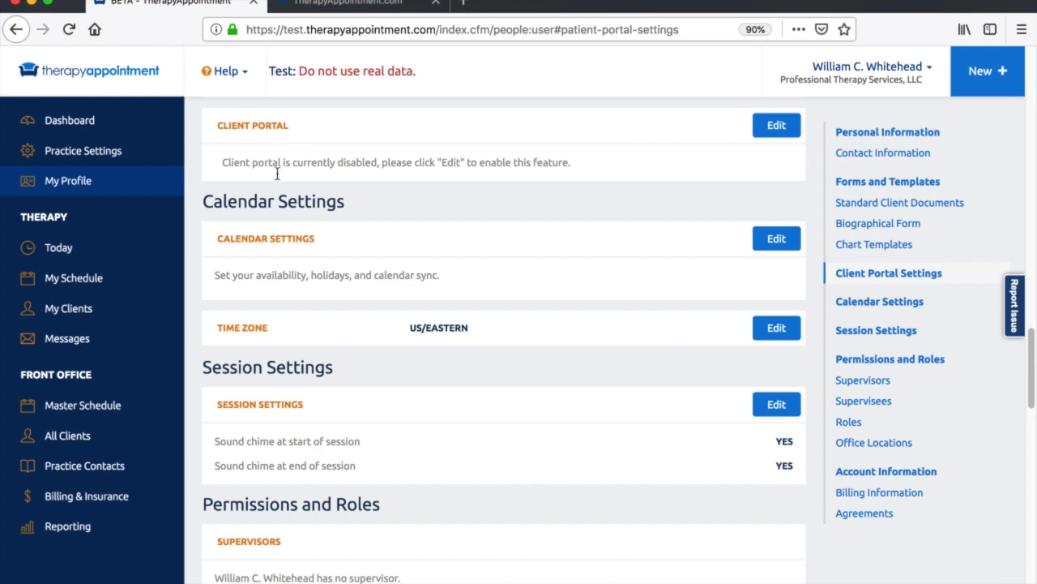
pyautogui.click(779, 128)
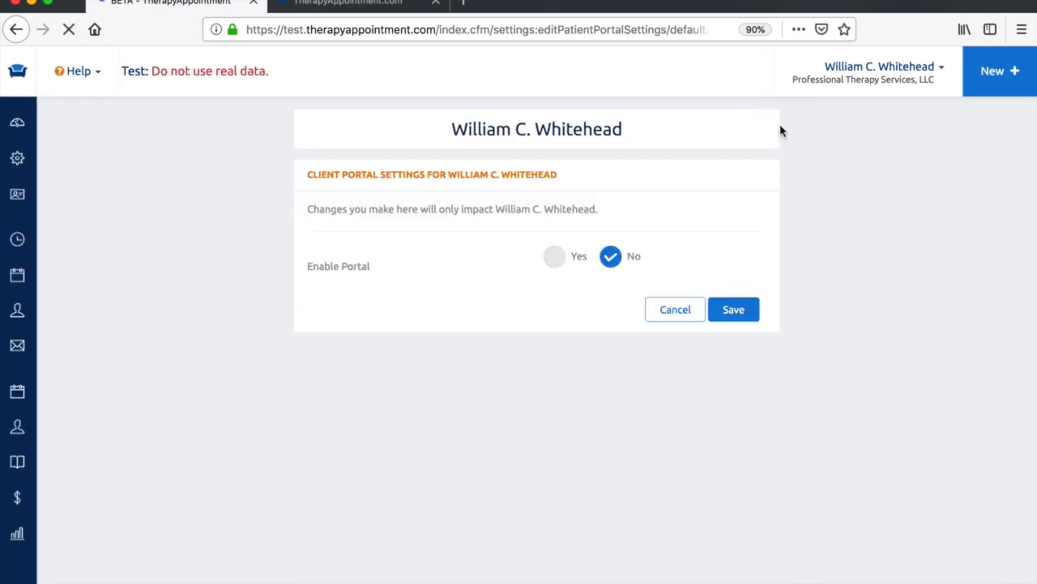
pyautogui.click(555, 257)
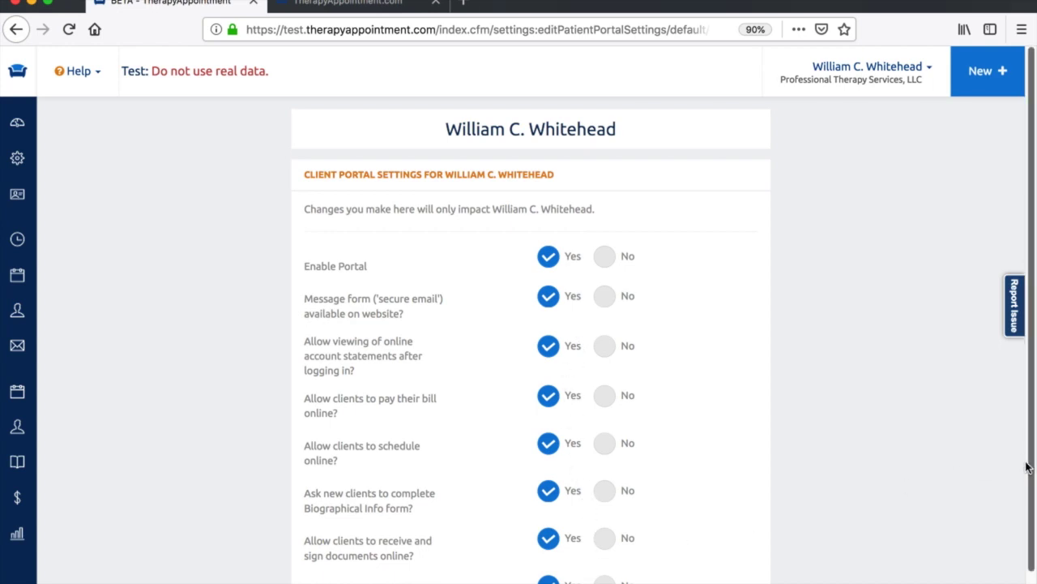
pyautogui.scroll(-2, 1029, 467)
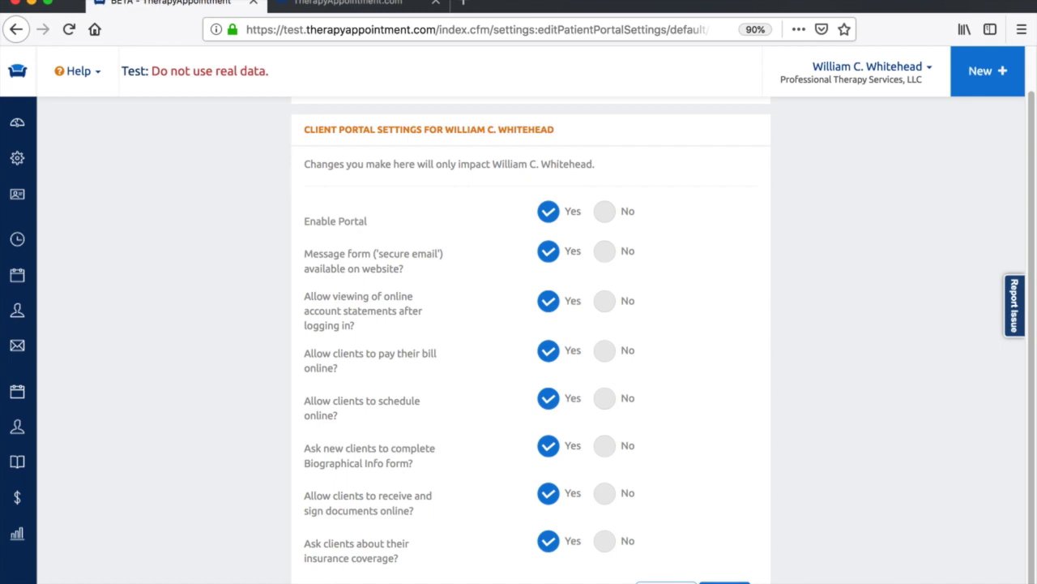
pyautogui.click(725, 581)
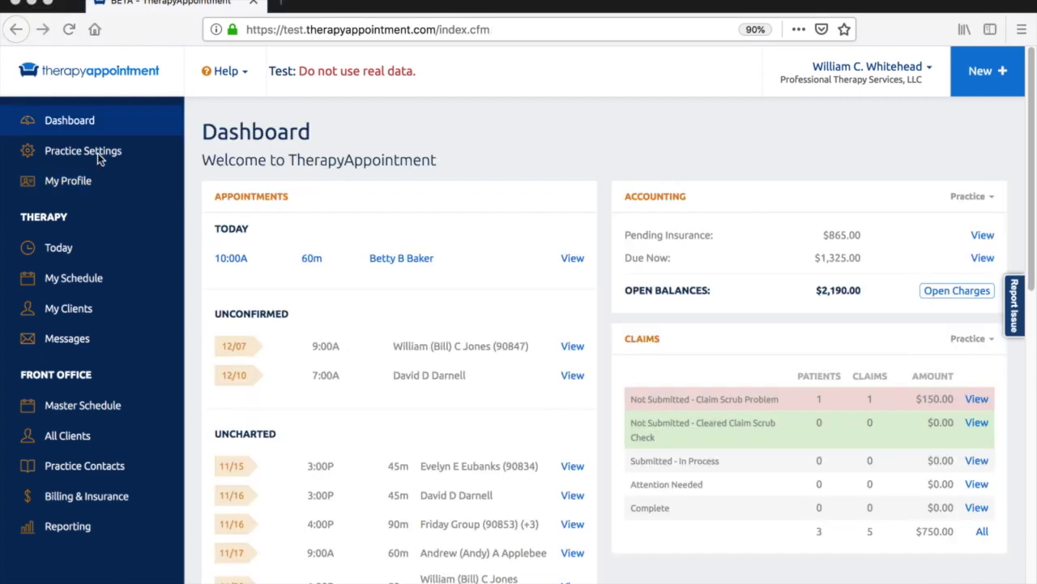
# - In the practice's billing settings, make the standard CPT codes 90834 and 90847 schedulable by clients
pyautogui.click(106, 154)
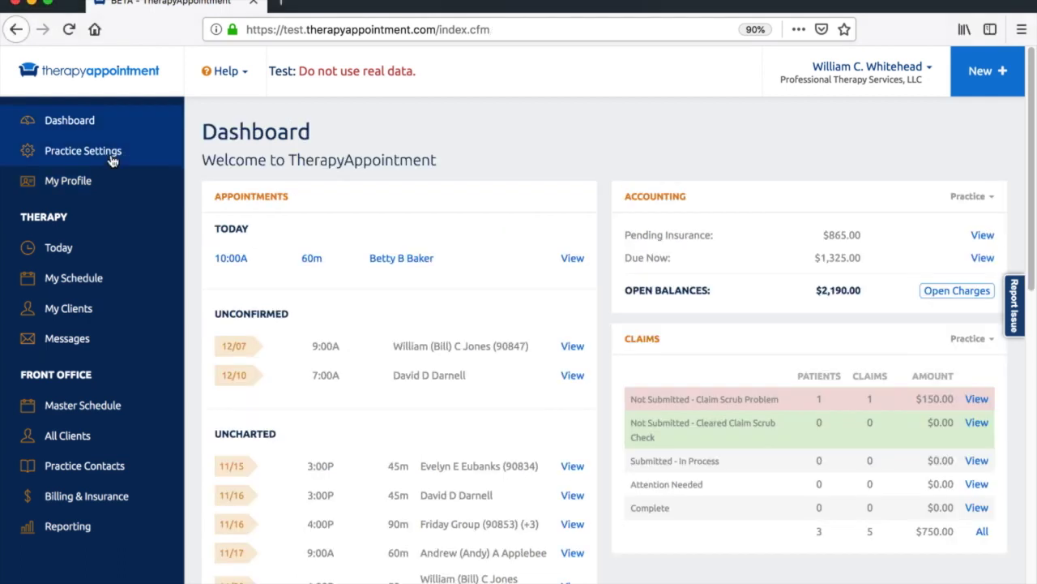
pyautogui.click(111, 158)
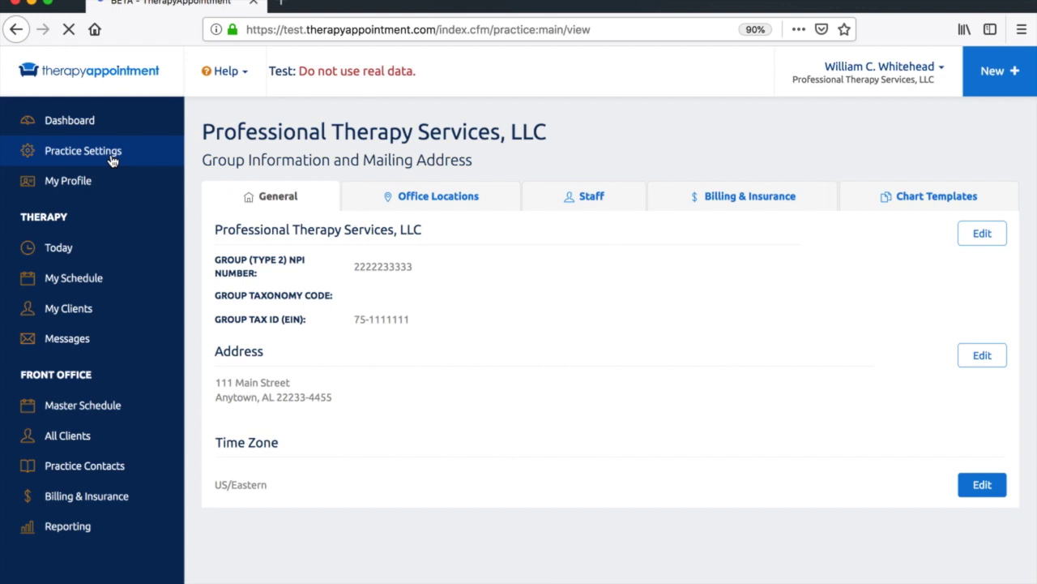
pyautogui.click(744, 202)
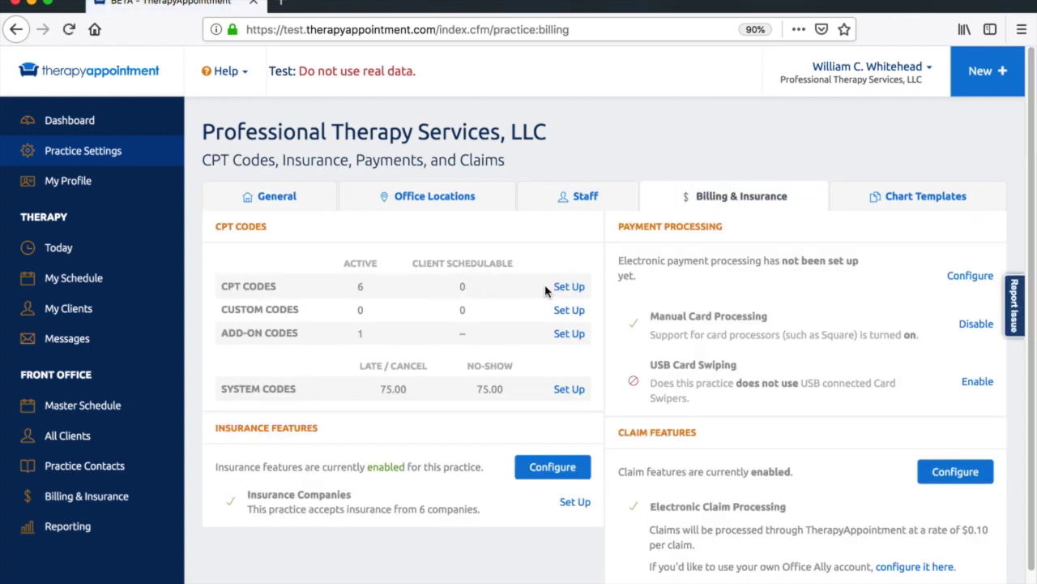
pyautogui.click(567, 288)
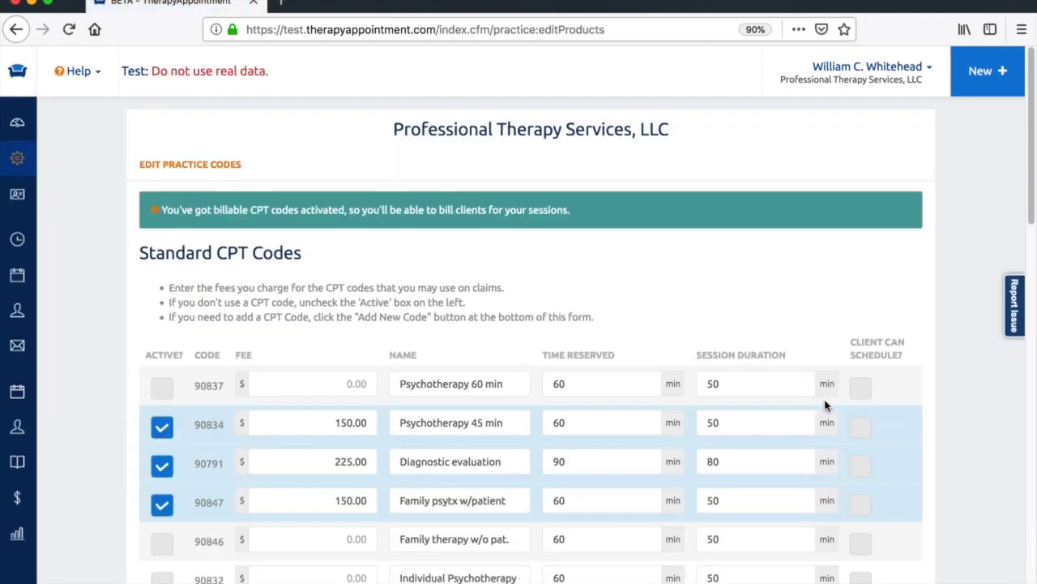
pyautogui.click(863, 430)
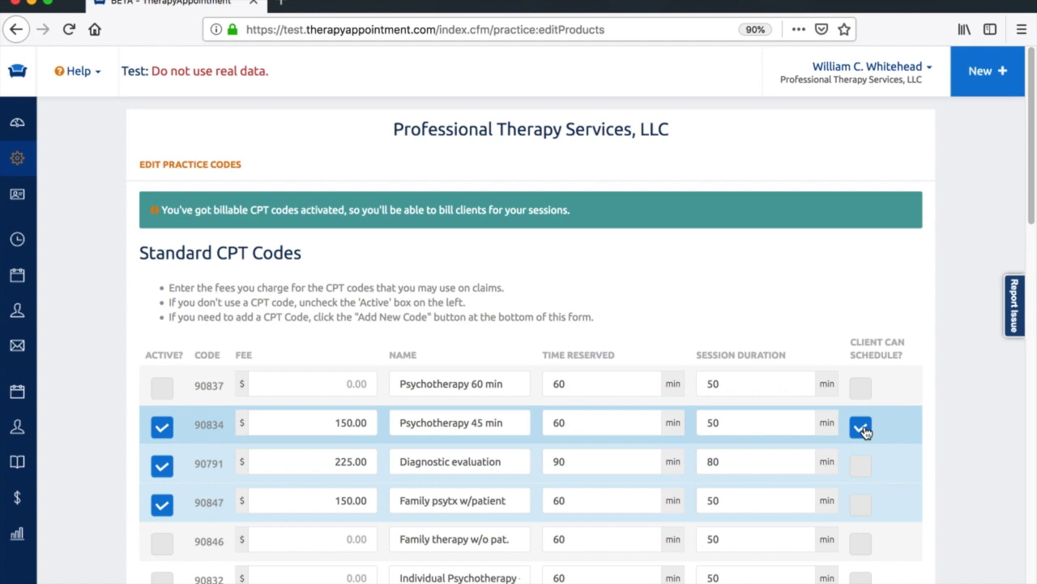
pyautogui.click(863, 506)
pyautogui.moveTo(1031, 215); pyautogui.dragTo(1033, 527)
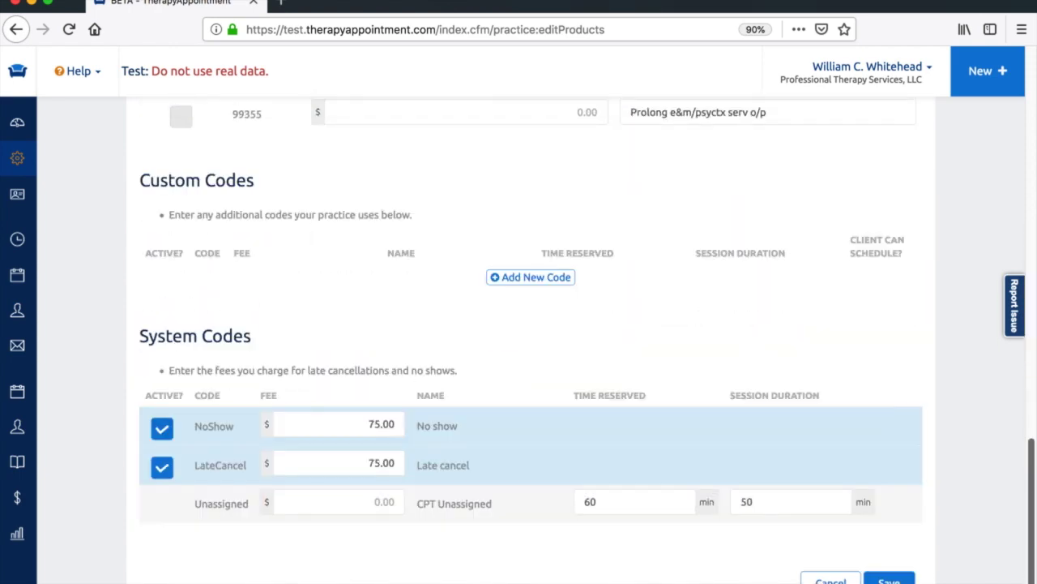